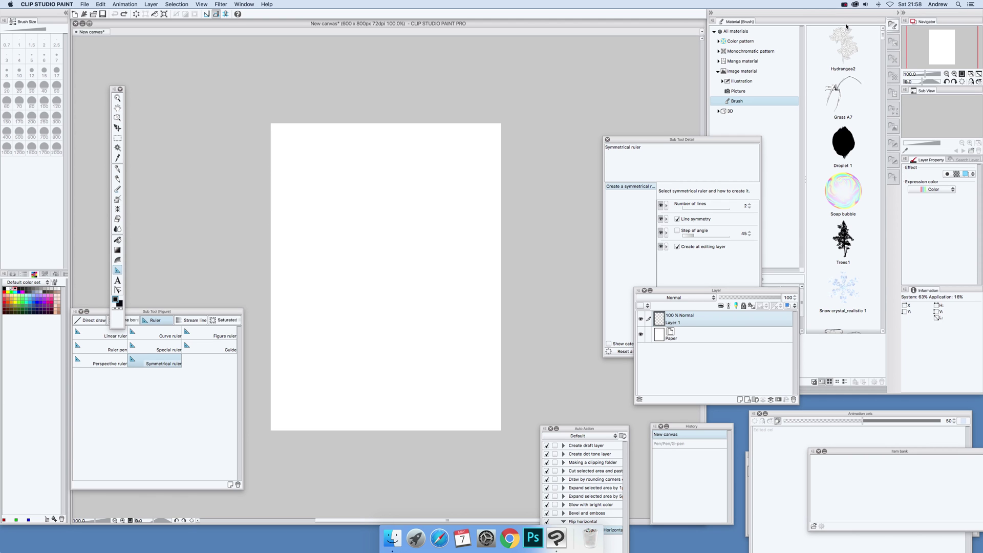
Rearrange the panels and place a vertical symmetrical ruler down the canvas centre
right_click(114, 90)
click(119, 273)
drag(154, 312, 176, 313)
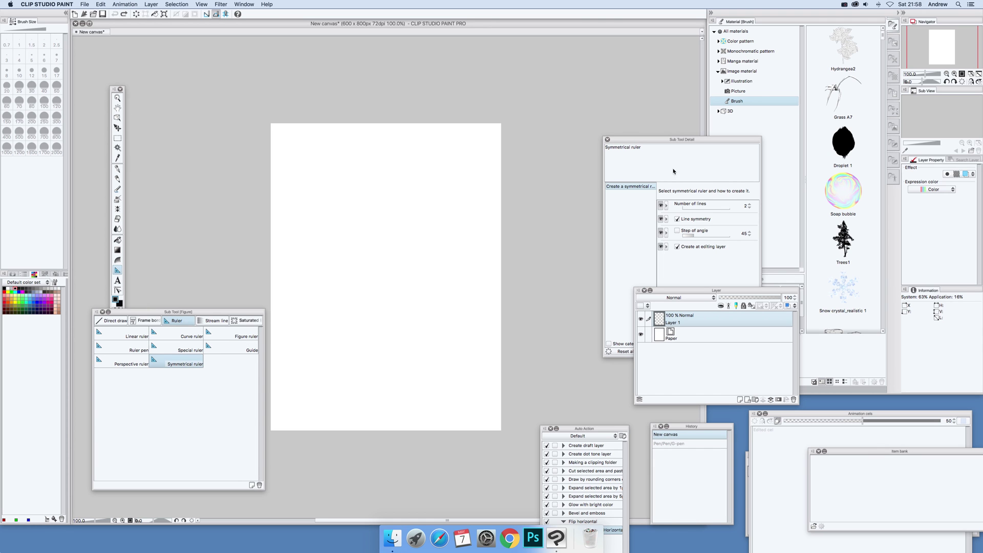
drag(671, 142, 610, 133)
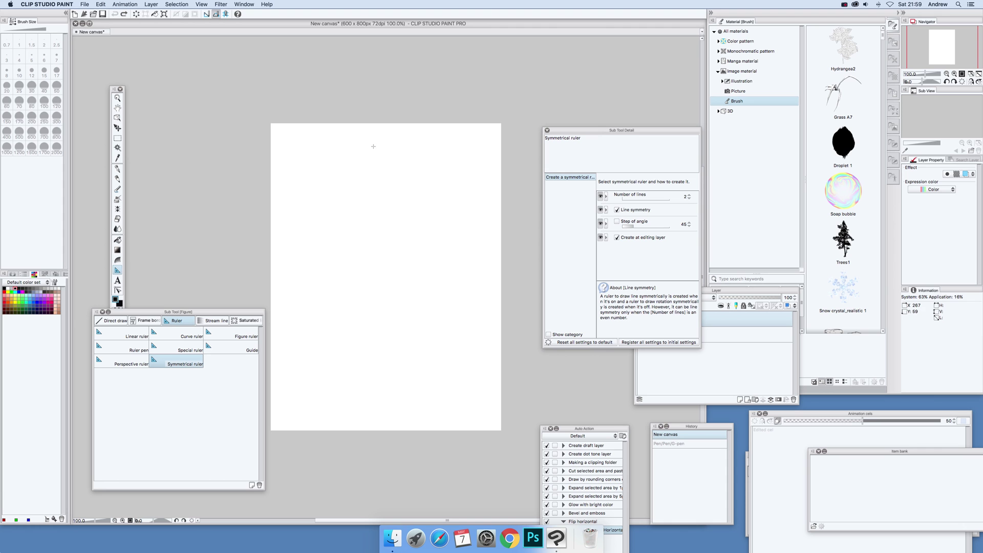
drag(385, 127, 384, 421)
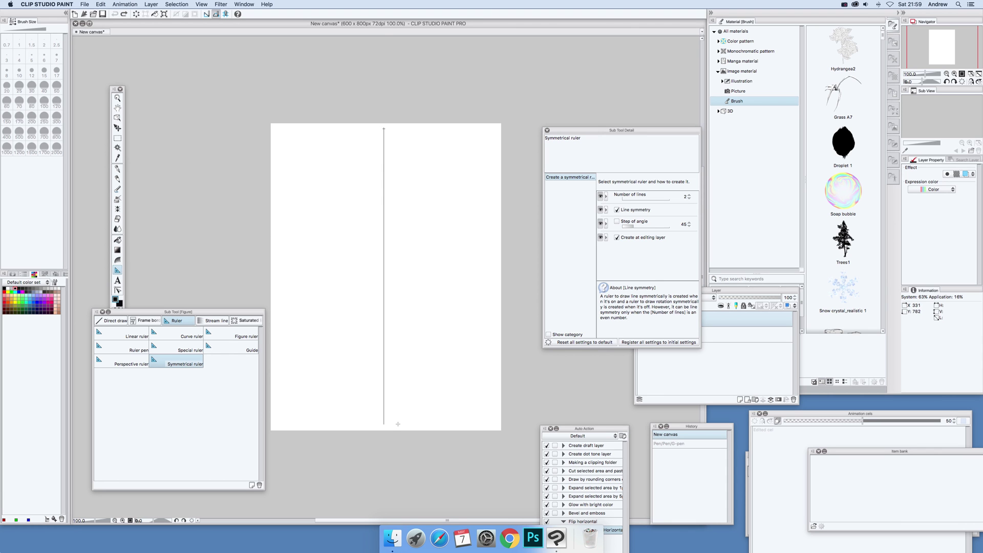
With the G-pen, ink mirrored feathery brows, closed-eye lines, long nose lines and strokes above the brows
click(117, 170)
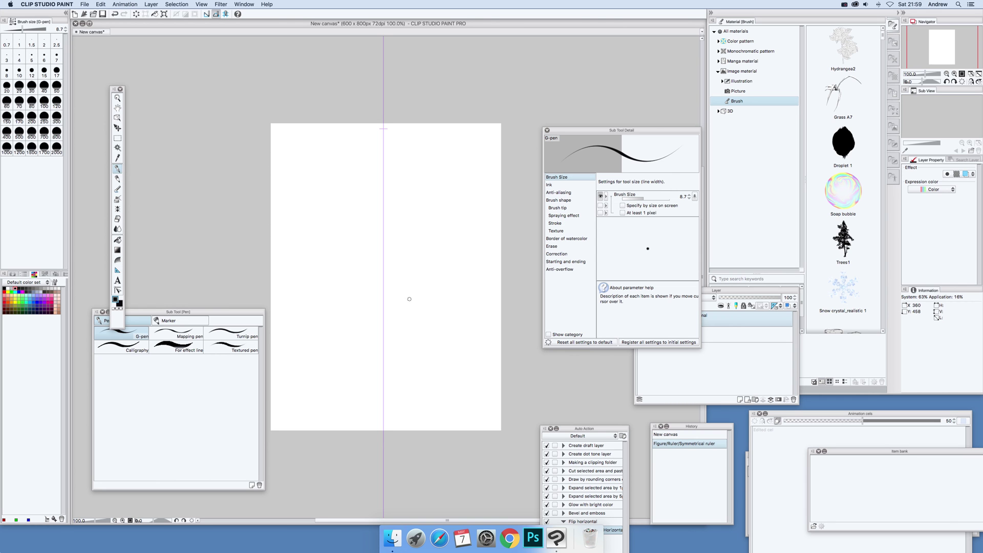
drag(324, 206, 293, 190)
mouse_move(324, 222)
mouse_down()
mouse_move(295, 208)
mouse_move(274, 235)
mouse_up()
mouse_move(340, 252)
mouse_down()
mouse_move(278, 254)
mouse_move(334, 327)
mouse_up()
mouse_move(361, 240)
mouse_down()
mouse_move(345, 332)
mouse_move(317, 356)
mouse_move(372, 364)
mouse_move(318, 369)
mouse_move(329, 392)
mouse_move(330, 380)
mouse_move(328, 394)
mouse_up()
mouse_move(375, 185)
mouse_down()
mouse_move(290, 213)
mouse_move(311, 204)
mouse_move(311, 216)
mouse_up()
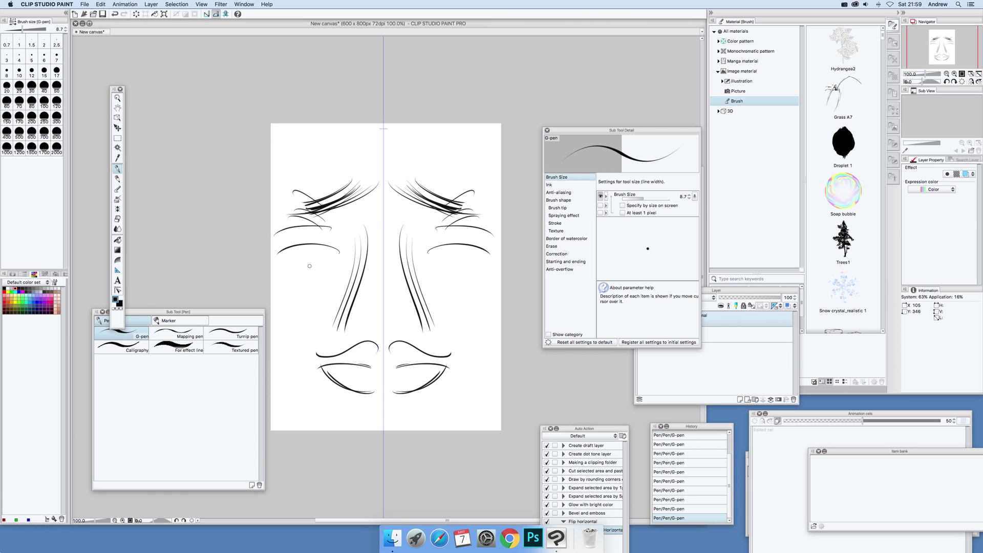
Draw mirrored lower eyelid lines under each eye and the jawline
mouse_move(334, 275)
mouse_down()
mouse_move(277, 269)
mouse_move(290, 281)
mouse_up()
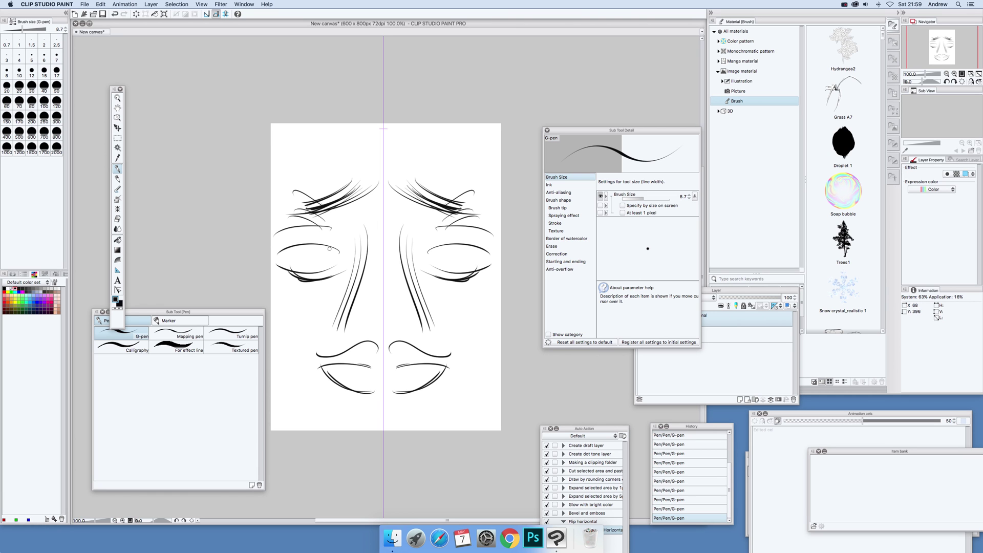
drag(333, 253, 295, 274)
drag(325, 251, 296, 268)
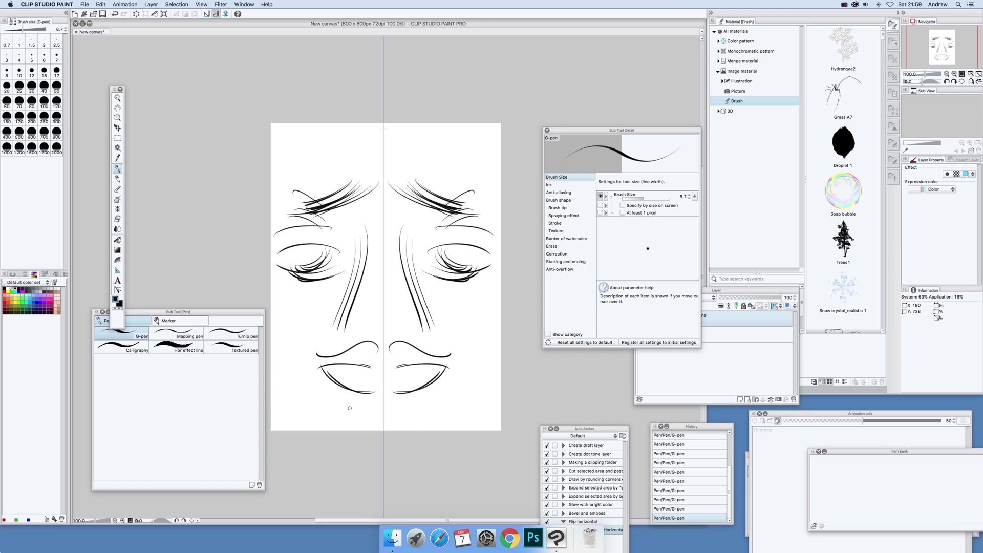
mouse_move(354, 431)
mouse_down()
mouse_move(314, 400)
mouse_move(273, 338)
mouse_up()
drag(320, 432, 270, 347)
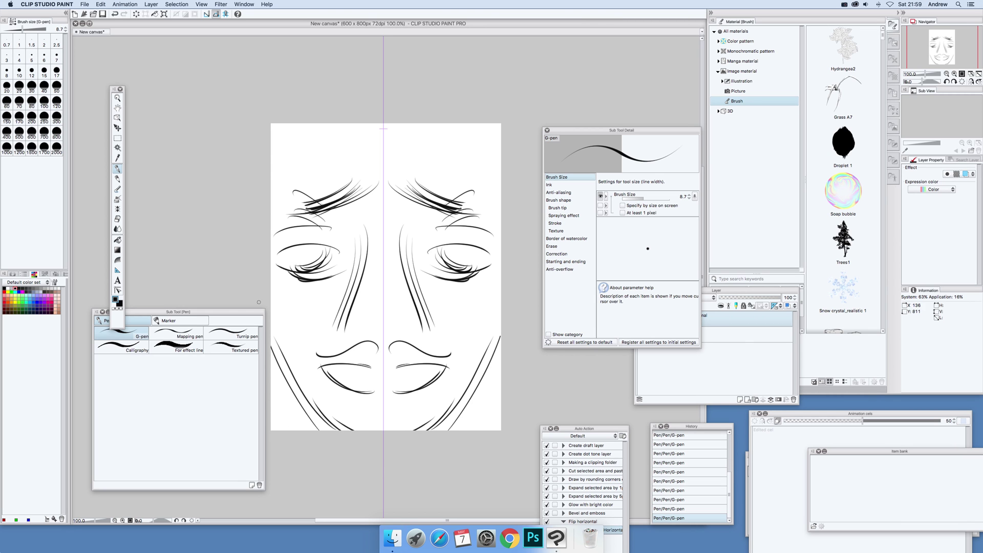
Draw four mirrored hair strands across the upper canvas above the face
mouse_move(293, 124)
mouse_down()
mouse_move(270, 157)
mouse_move(271, 182)
mouse_up()
drag(332, 136, 270, 216)
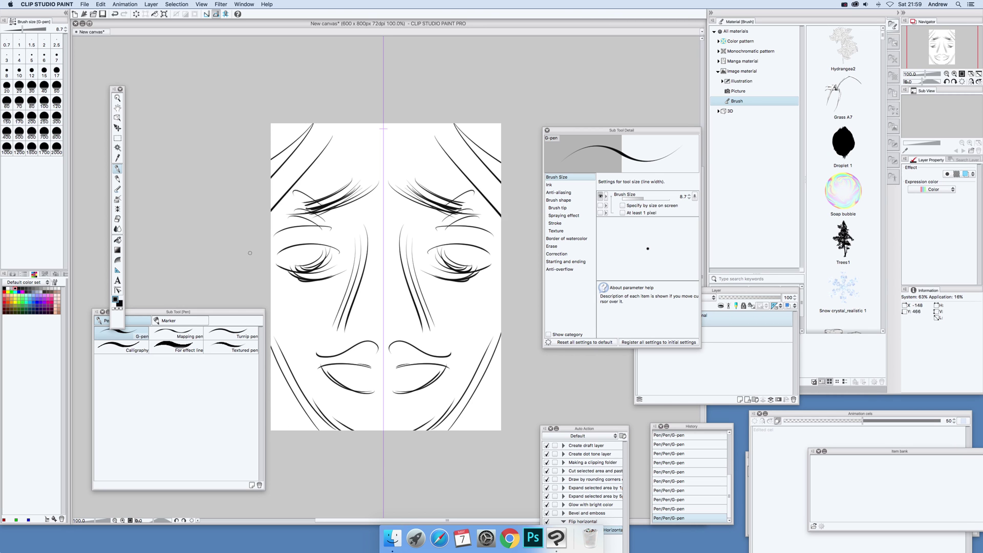
mouse_move(307, 164)
mouse_down()
mouse_move(272, 221)
mouse_move(272, 252)
mouse_move(271, 243)
mouse_up()
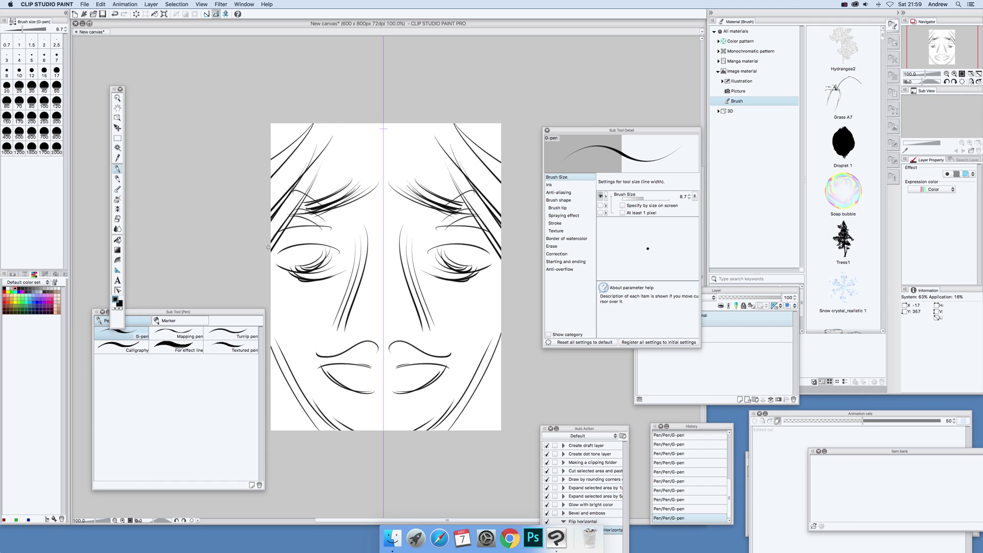
drag(305, 197, 286, 223)
Add four long mirrored strokes along the cheeks and jaw
drag(289, 265, 273, 384)
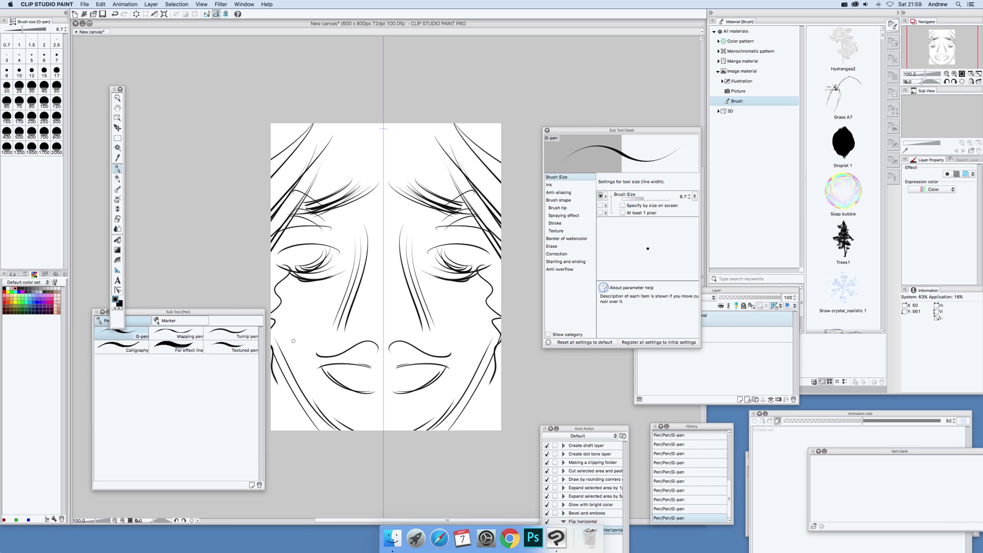
drag(301, 326, 291, 400)
drag(298, 307, 286, 427)
drag(277, 342, 272, 398)
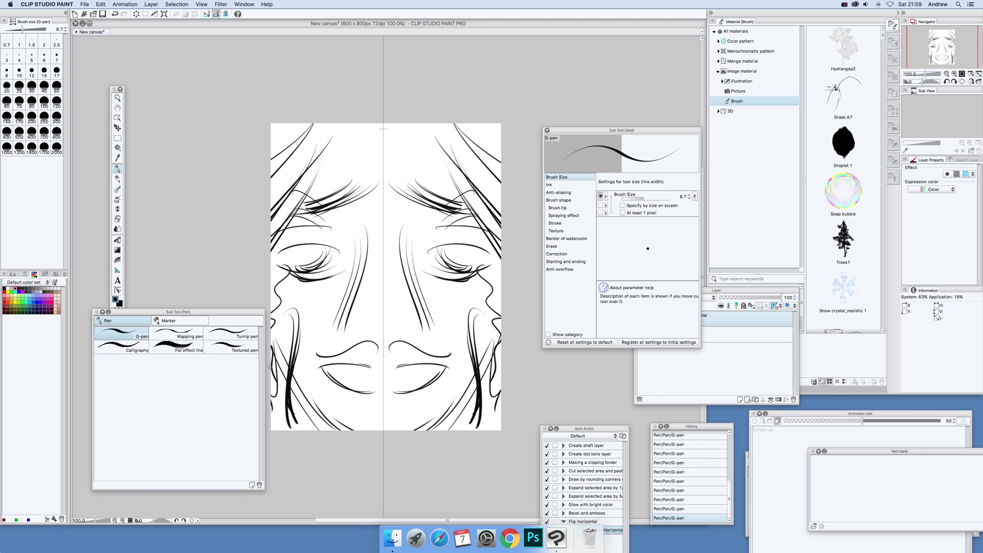